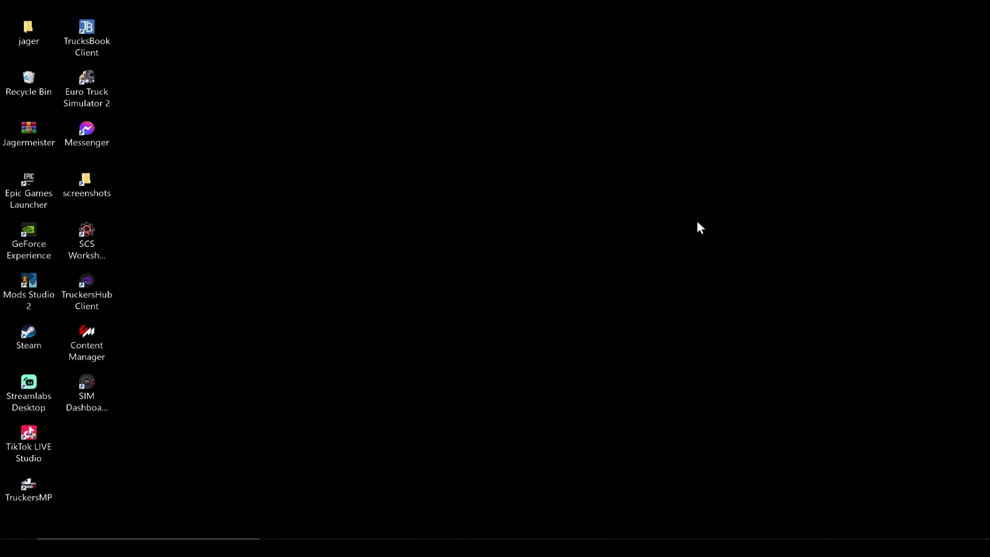
# - Open the Euro Truck Simulator 2 folder inside Documents in File Explorer
pyautogui.moveTo(355, 525)
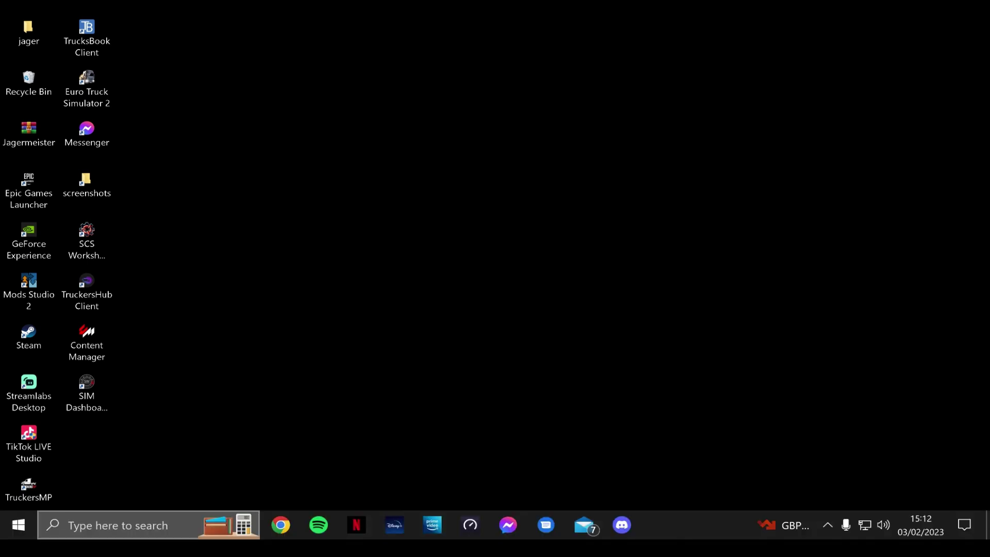
pyautogui.click(15, 525)
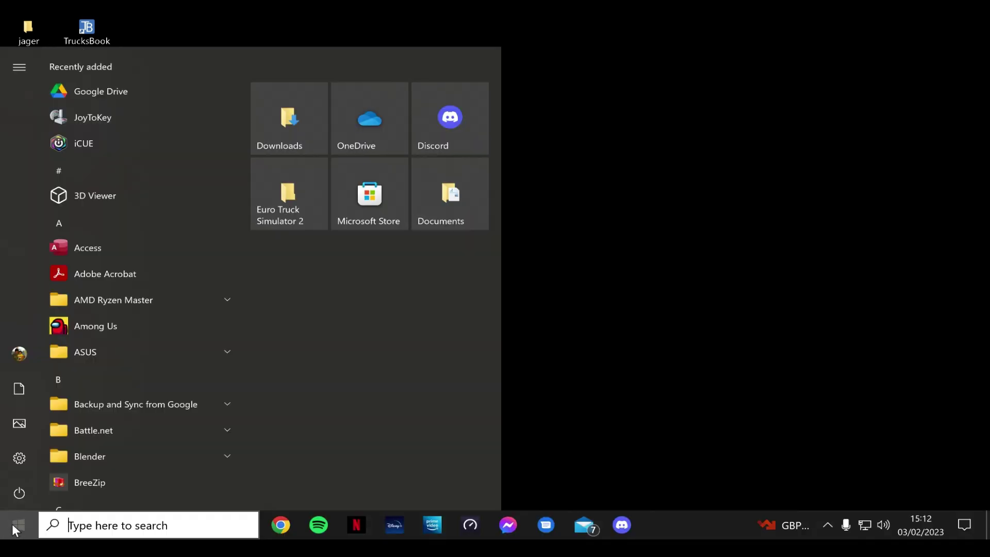
pyautogui.click(466, 202)
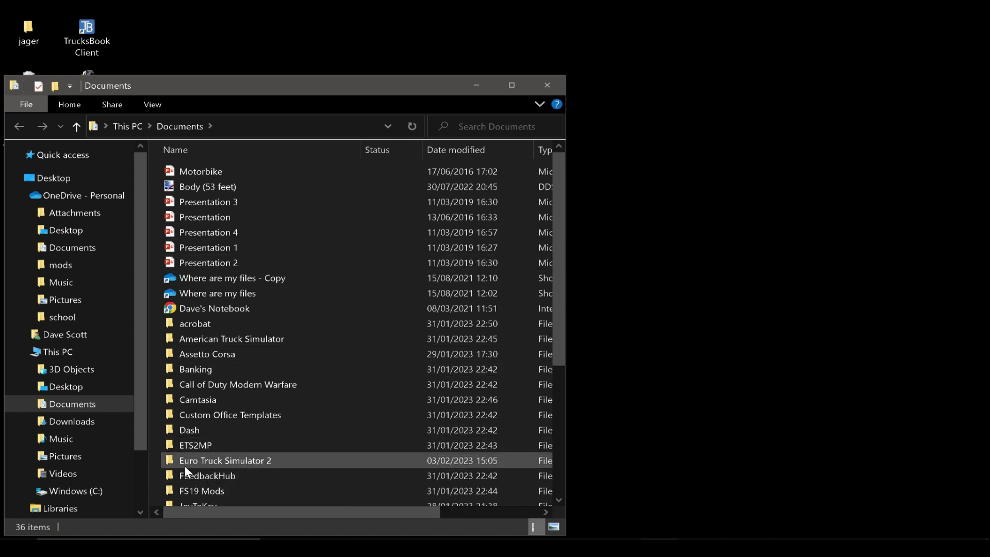
pyautogui.doubleClick(170, 459)
# - Find the game's main config file in the Euro Truck Simulator 2 folder and open it in Notepad
pyautogui.click(202, 186)
pyautogui.scroll(-3, 292, 342)
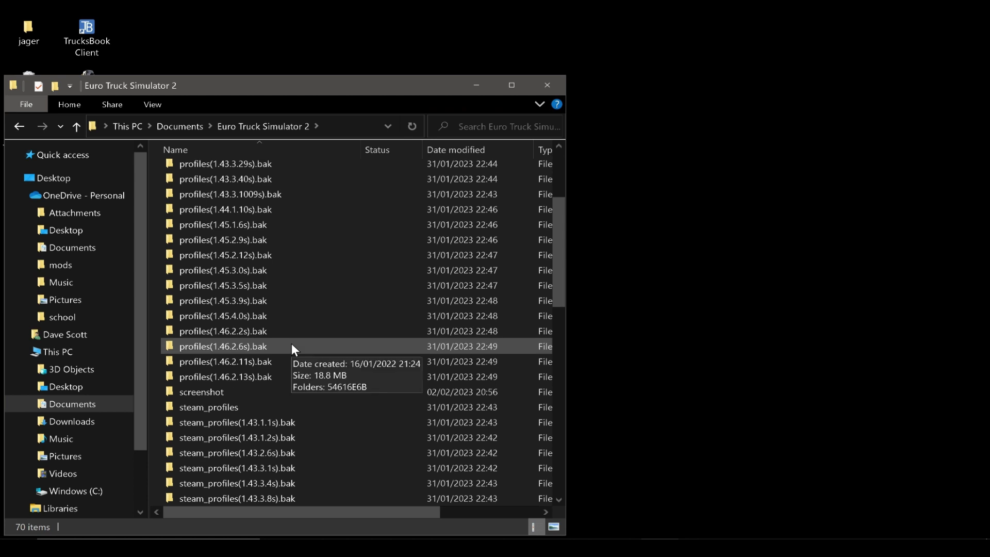
pyautogui.scroll(-6, 292, 351)
pyautogui.scroll(-6, 292, 352)
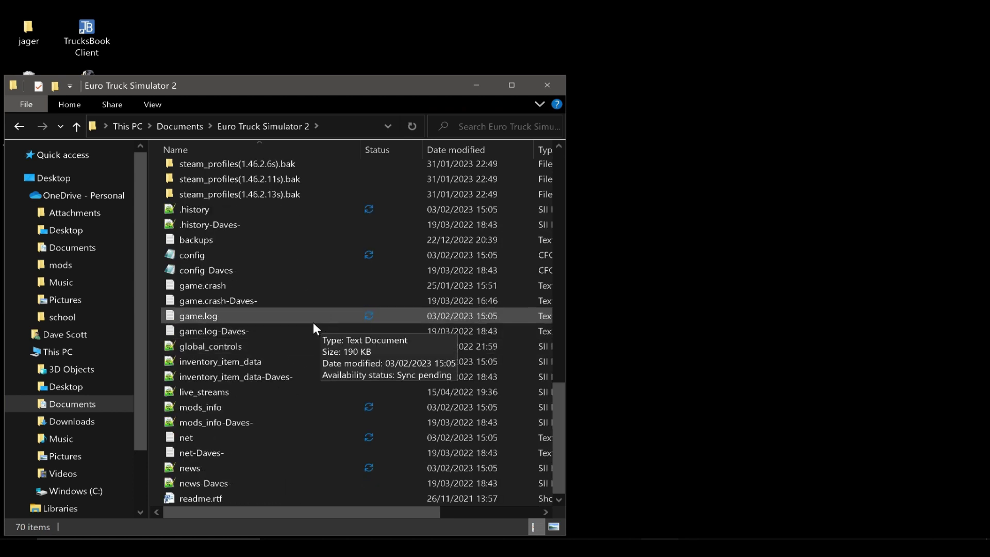
pyautogui.doubleClick(193, 252)
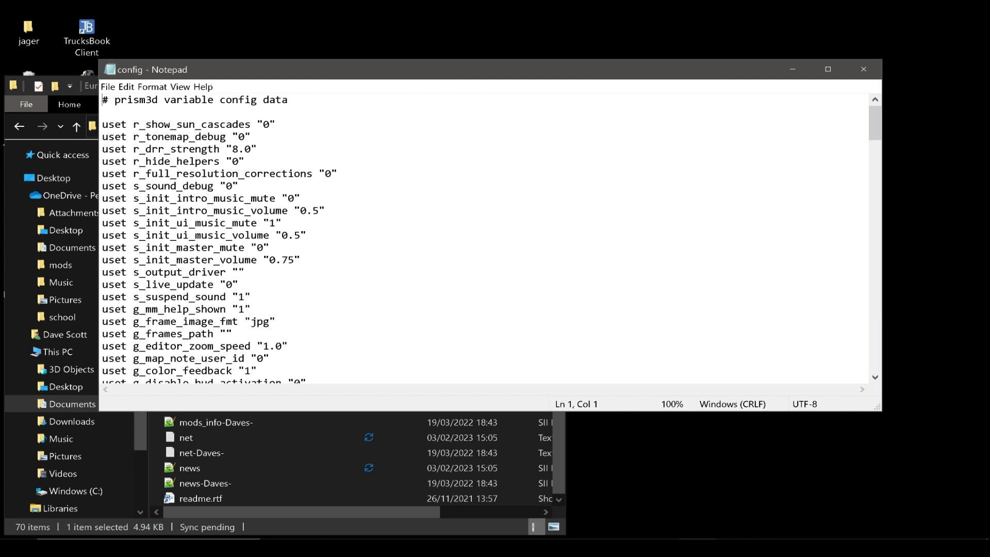
# - Examine the g_developer and g_console entries in the config file to check whether developer mode and the console are enabled
pyautogui.scroll(-3, 484, 237)
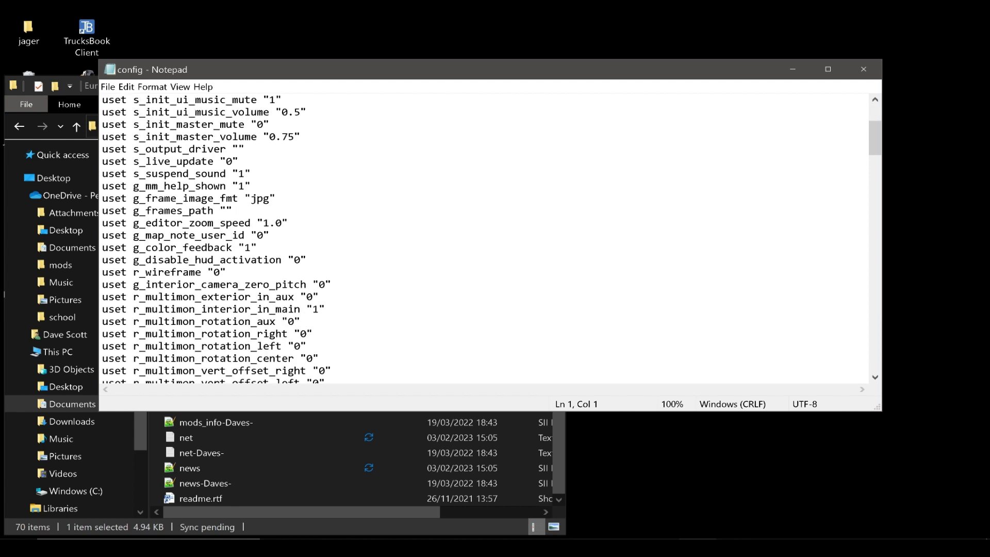
pyautogui.scroll(-15, 485, 237)
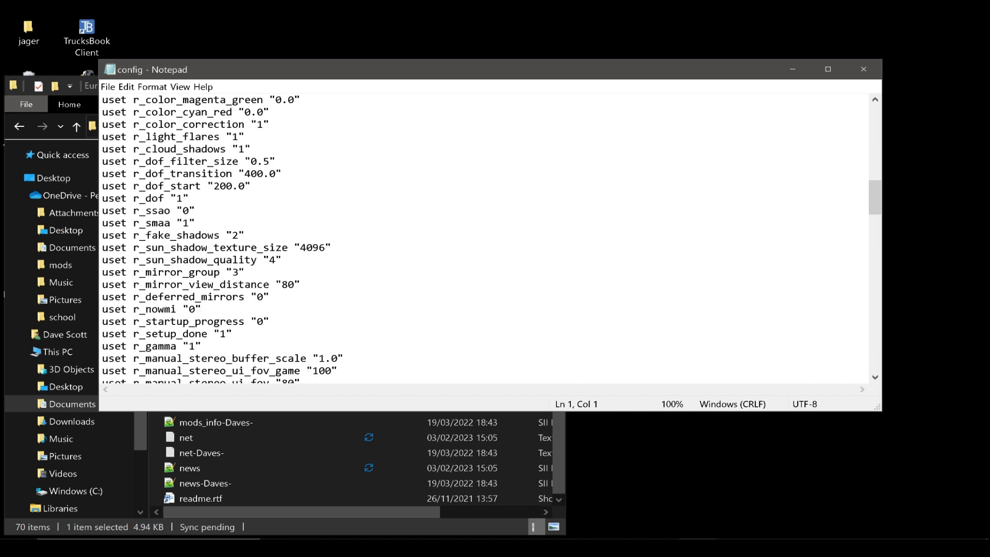
pyautogui.scroll(-10, 485, 237)
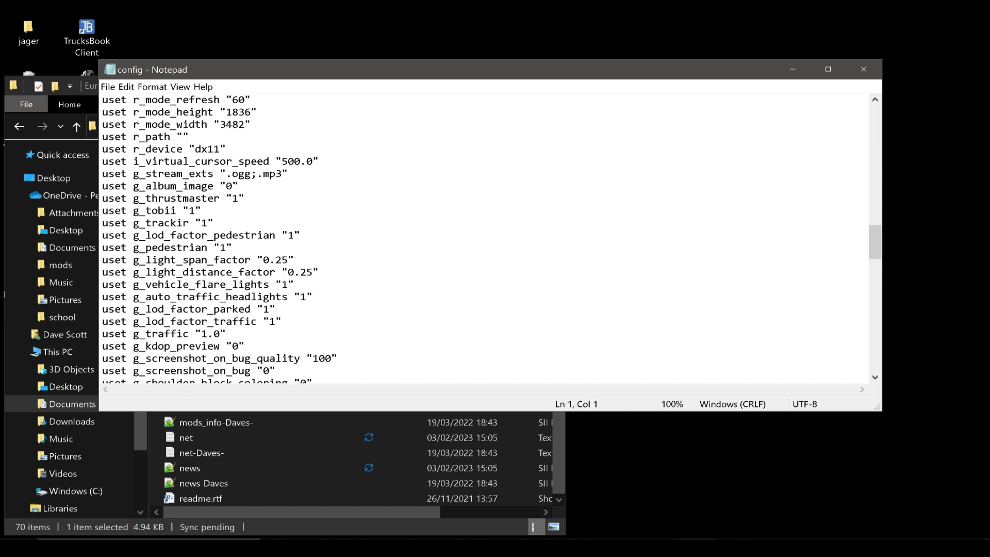
pyautogui.scroll(-3, 484, 237)
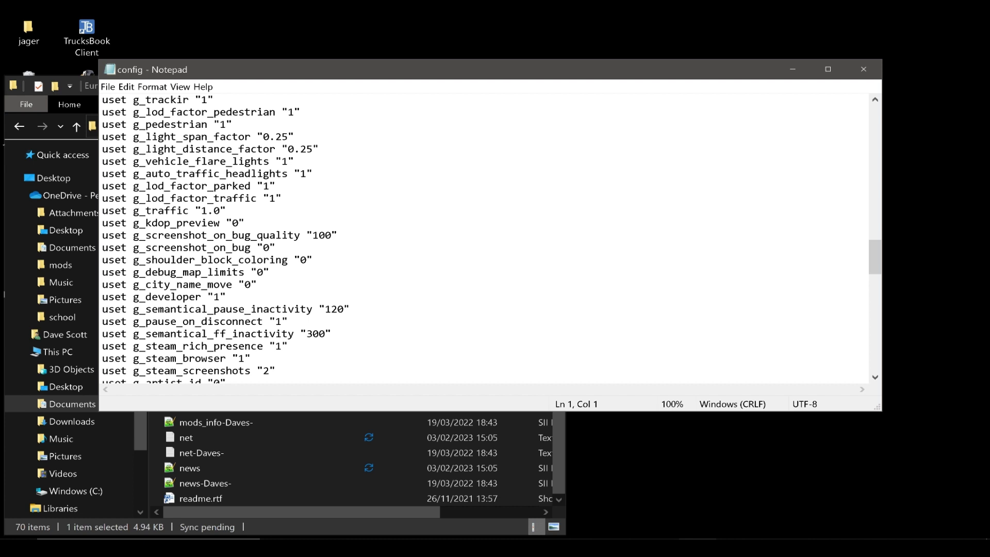
pyautogui.scroll(-7, 485, 237)
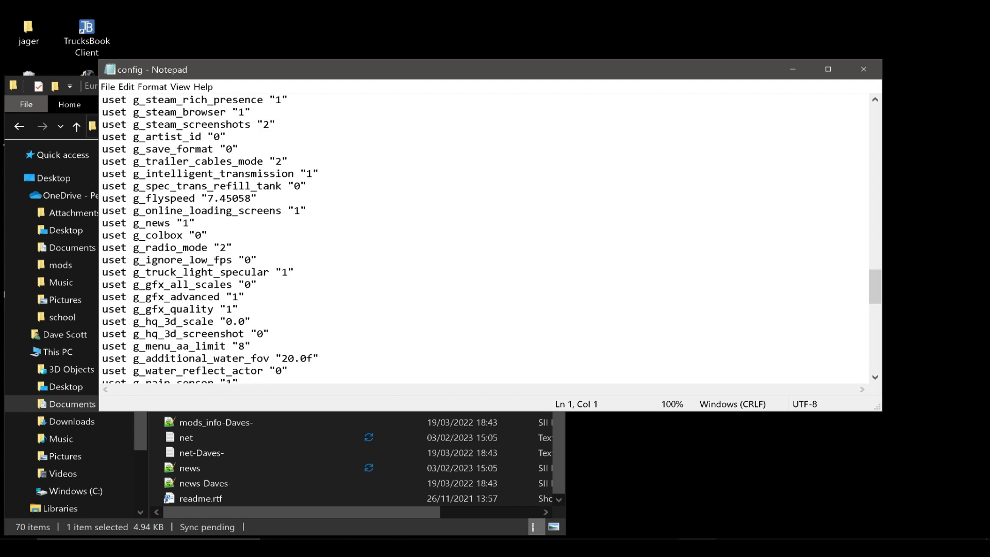
pyautogui.scroll(-7, 485, 238)
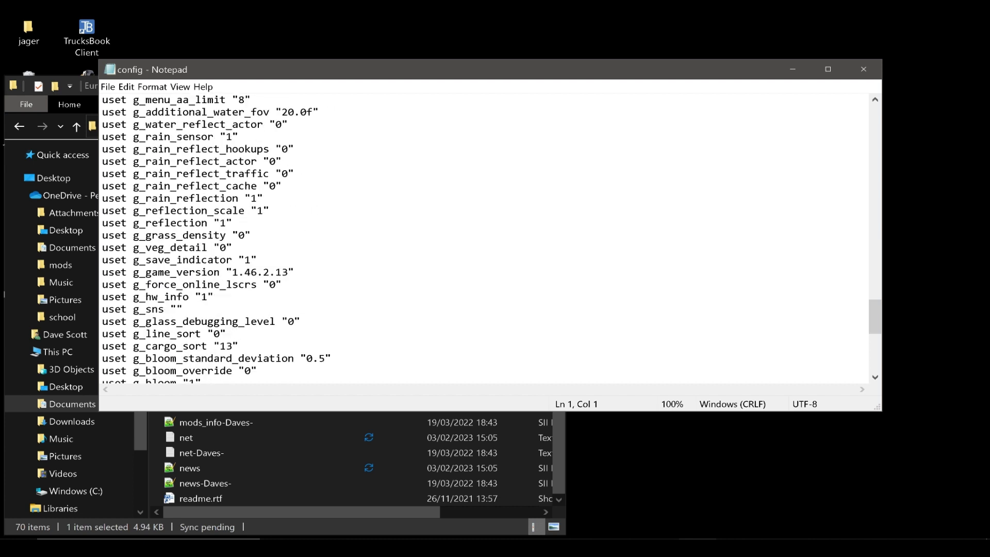
pyautogui.scroll(-3, 484, 237)
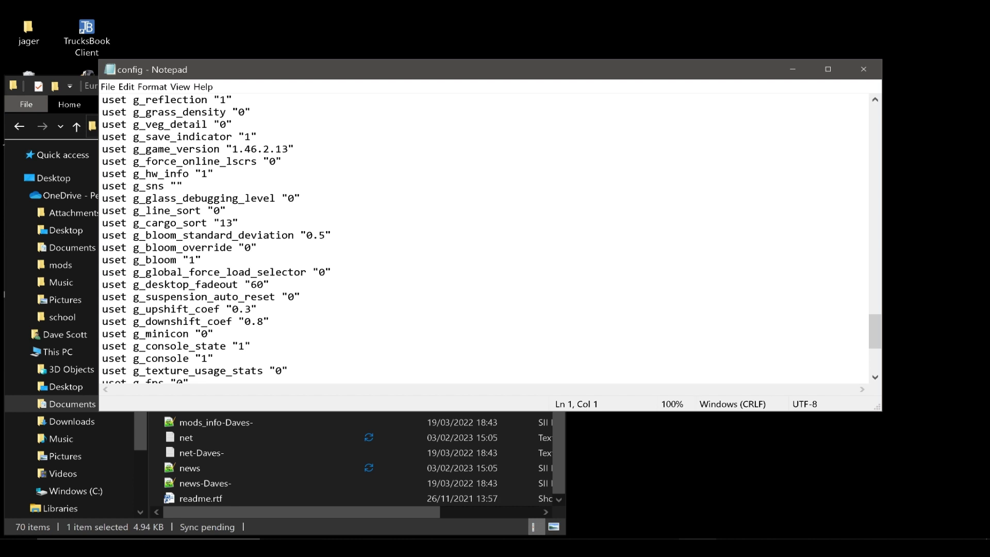
pyautogui.scroll(10, 485, 237)
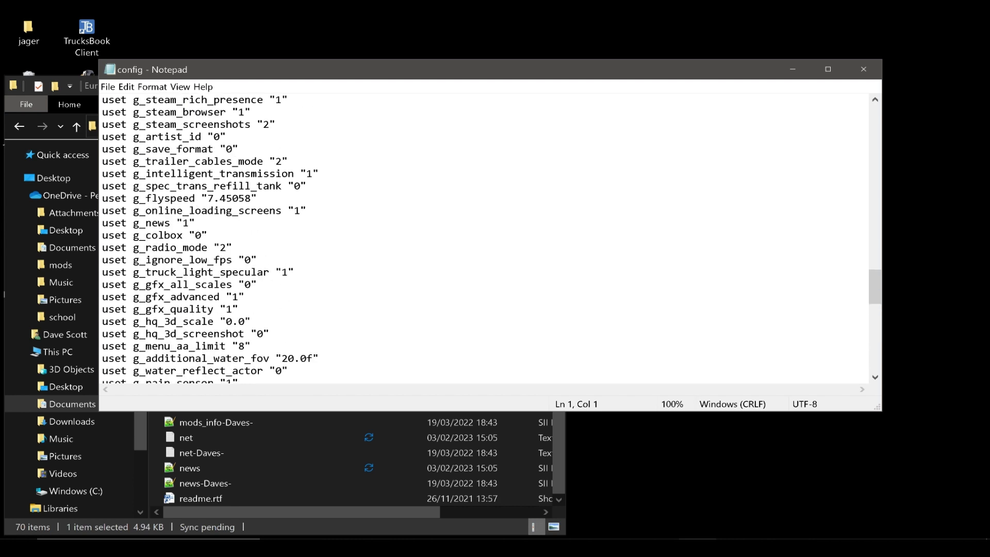
pyautogui.scroll(3, 484, 237)
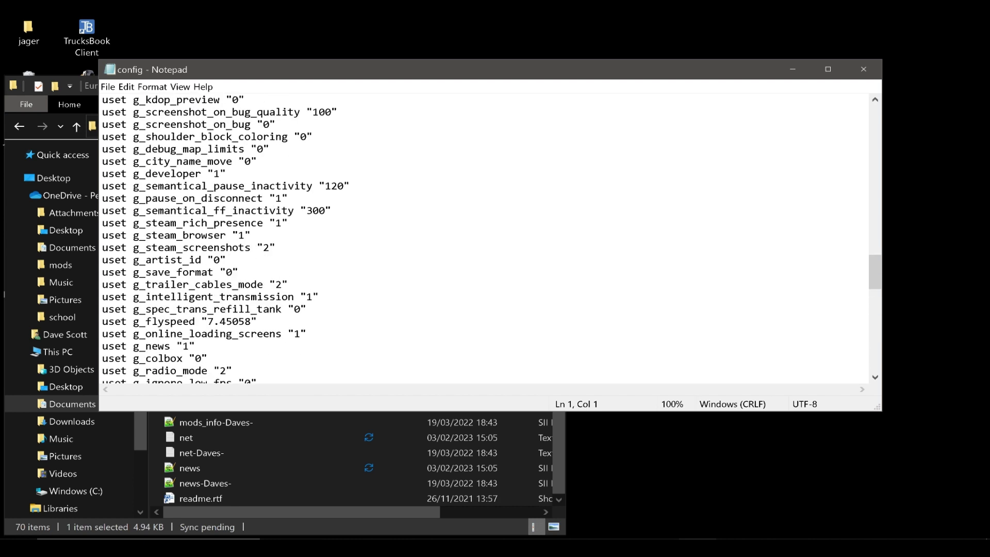
pyautogui.scroll(-3, 485, 237)
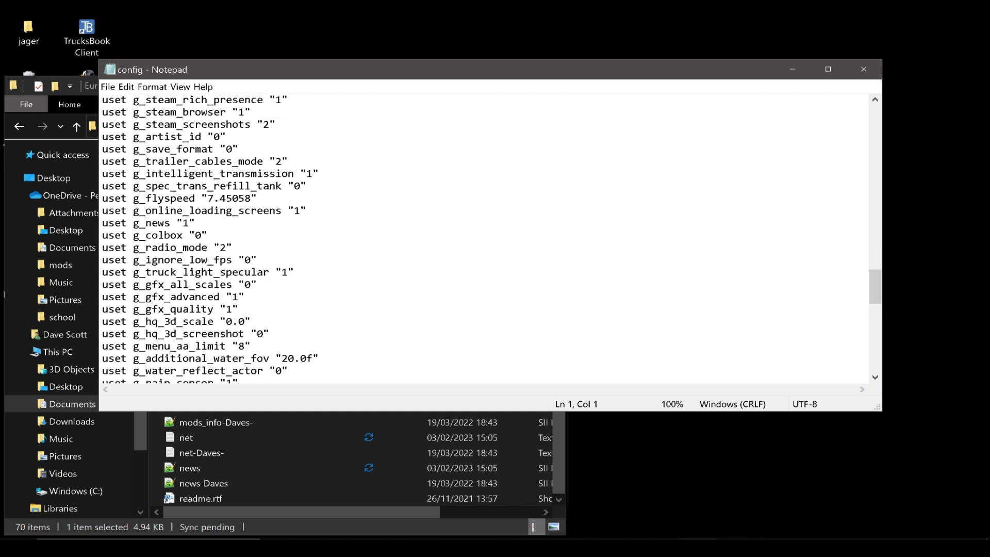
pyautogui.scroll(6, 485, 238)
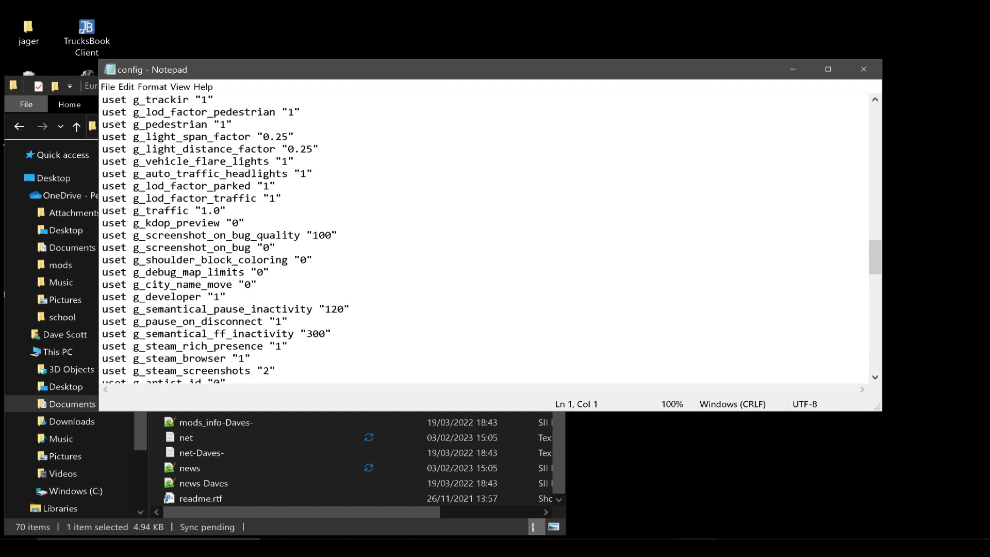
# - Save the config file and close it
pyautogui.click(108, 87)
pyautogui.moveTo(127, 86)
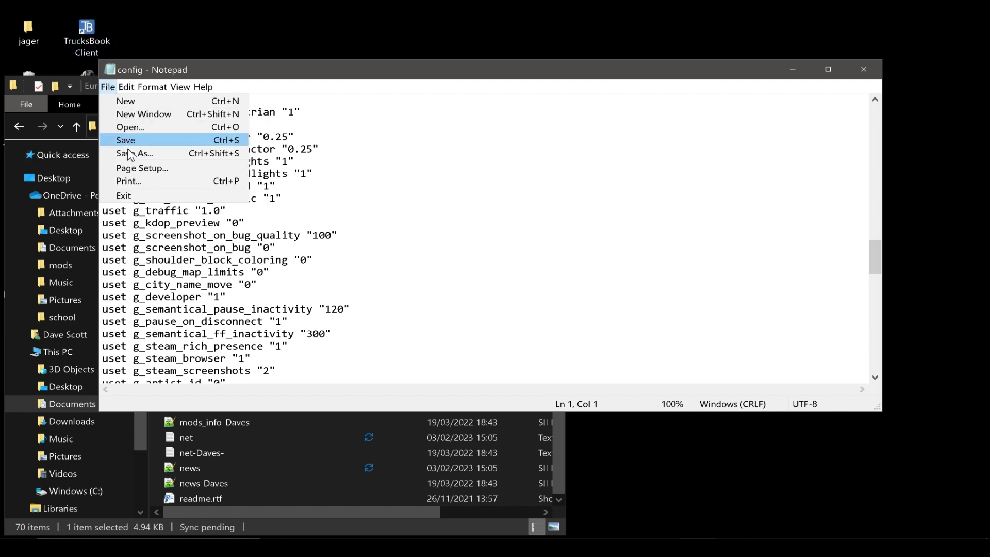
pyautogui.click(146, 139)
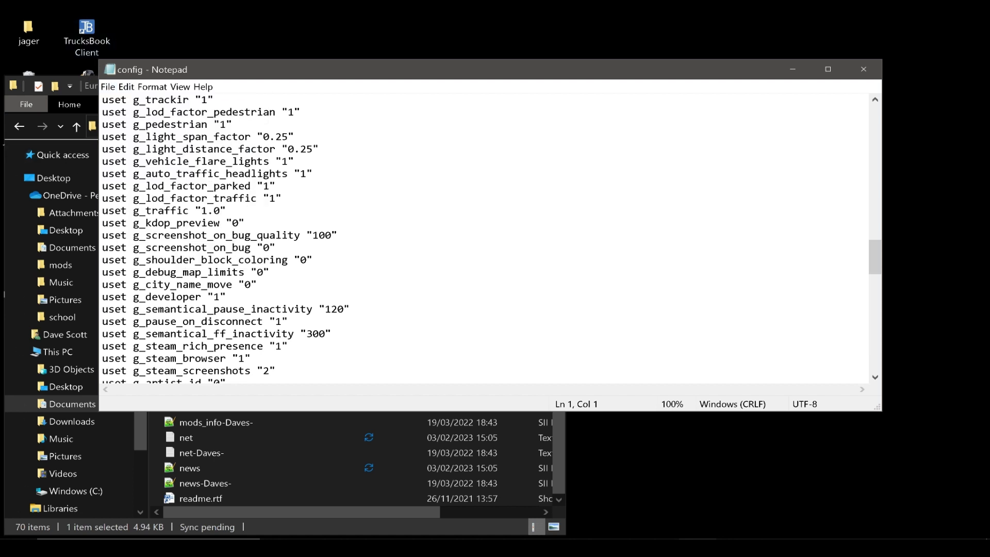
pyautogui.click(863, 70)
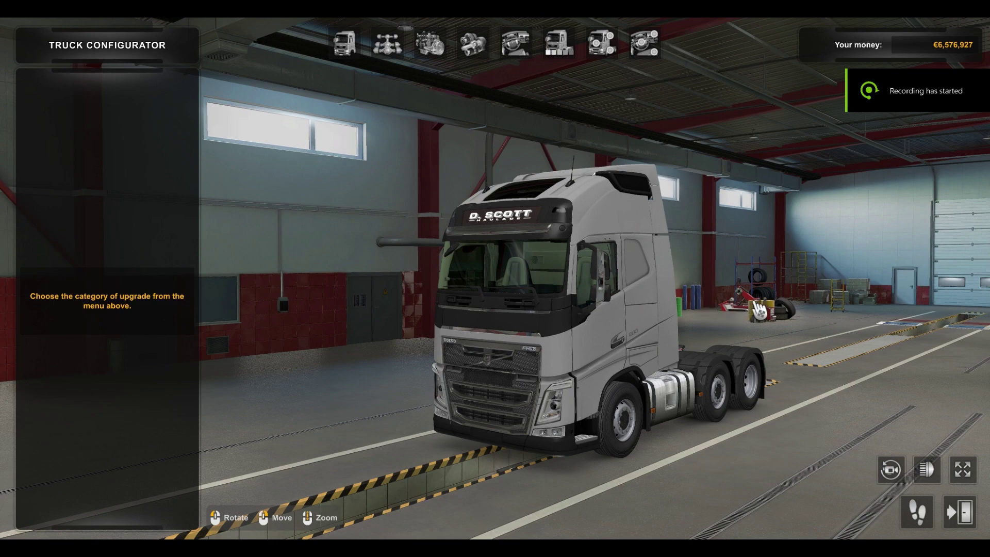
# - Switch to Euro Truck Simulator 2, open the developer console, enlarge and reposition its window, review the latest messages, and close it
pyautogui.moveTo(716, 392); pyautogui.dragTo(578, 392)
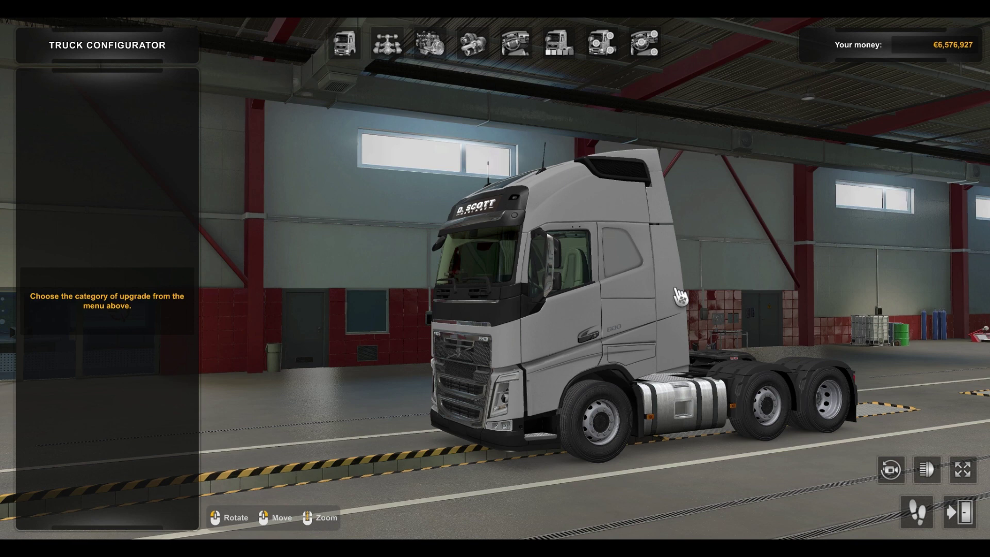
pyautogui.press('`')
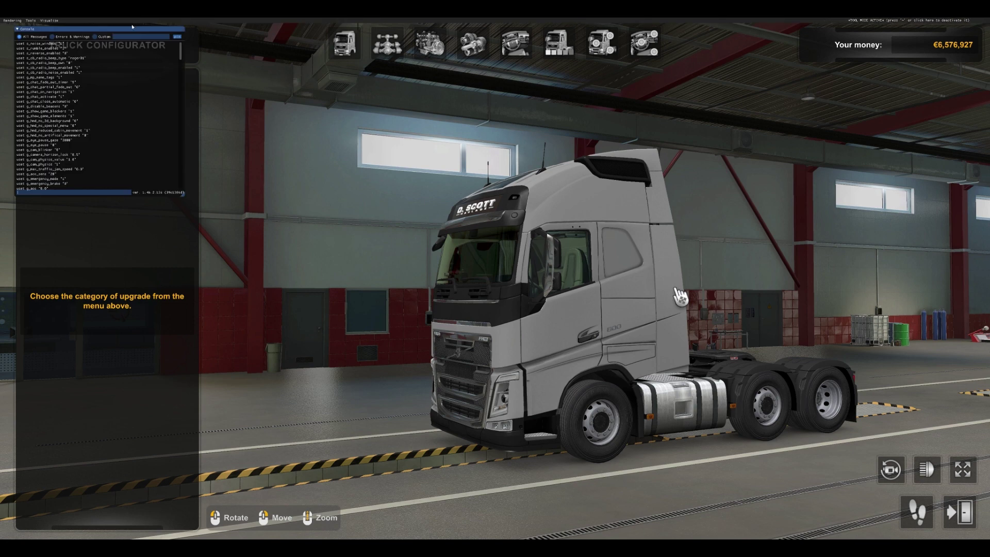
pyautogui.moveTo(130, 30); pyautogui.dragTo(469, 155)
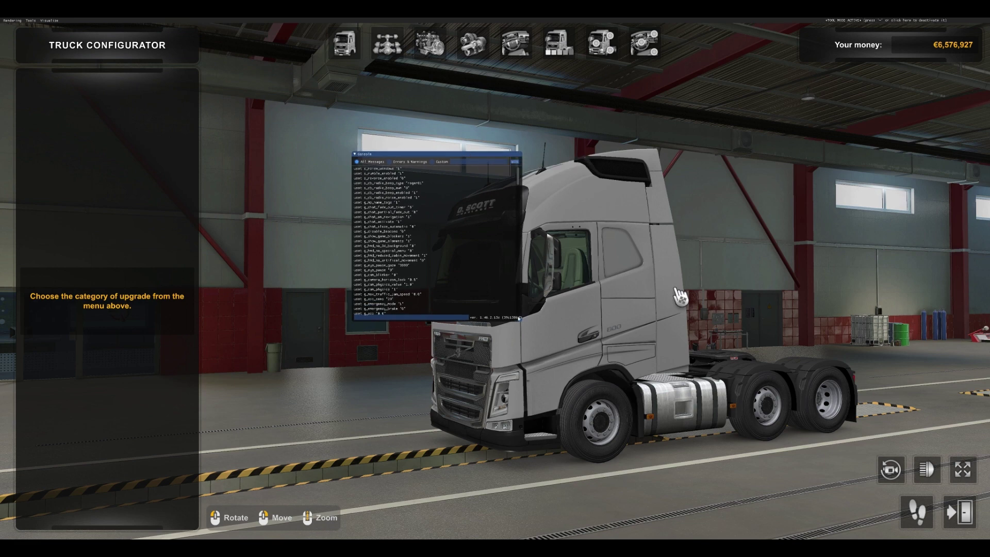
pyautogui.moveTo(520, 319); pyautogui.dragTo(695, 469)
pyautogui.scroll(-15, 571, 313)
pyautogui.scroll(-15, 535, 305)
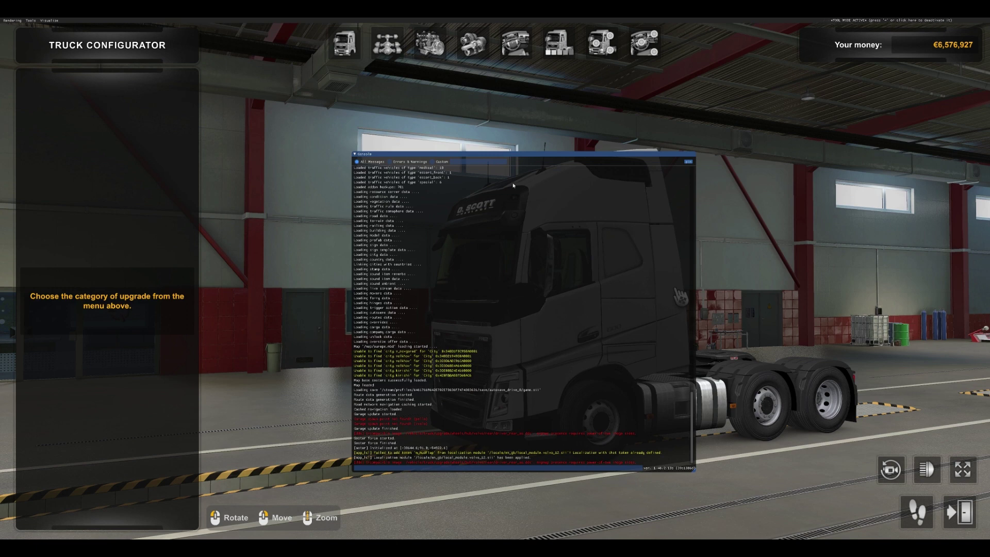
pyautogui.moveTo(553, 156); pyautogui.dragTo(477, 111)
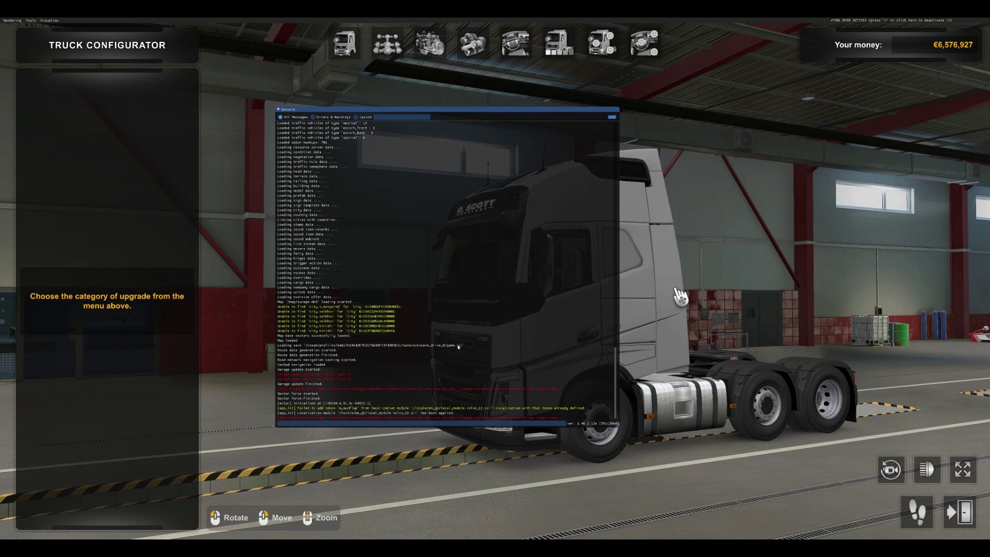
pyautogui.press('`')
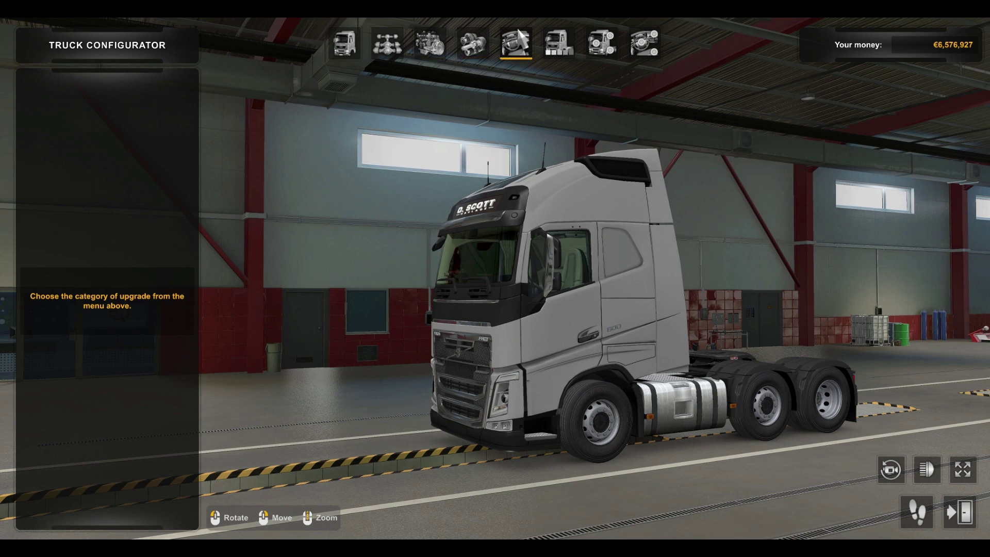
# - Fit the Full Protection Sideskirts to the truck, agreeing to remove the incompatible s_light_chs accessory
pyautogui.click(598, 43)
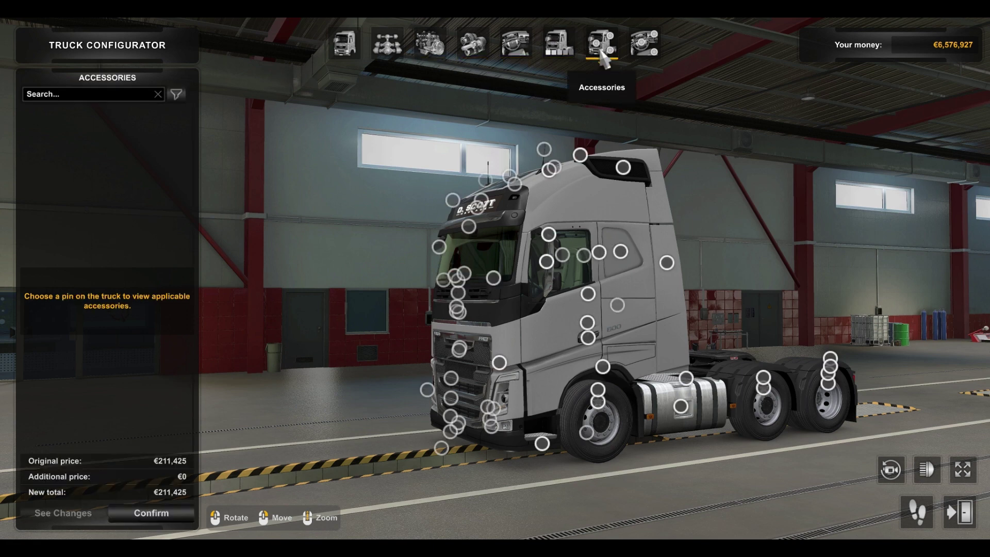
pyautogui.click(681, 407)
pyautogui.click(183, 297)
pyautogui.click(108, 256)
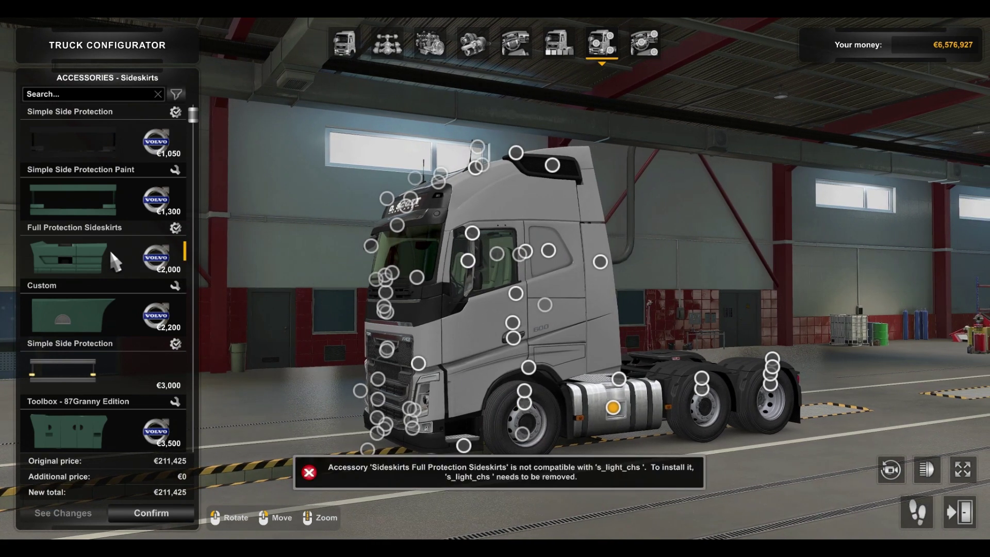
pyautogui.click(110, 258)
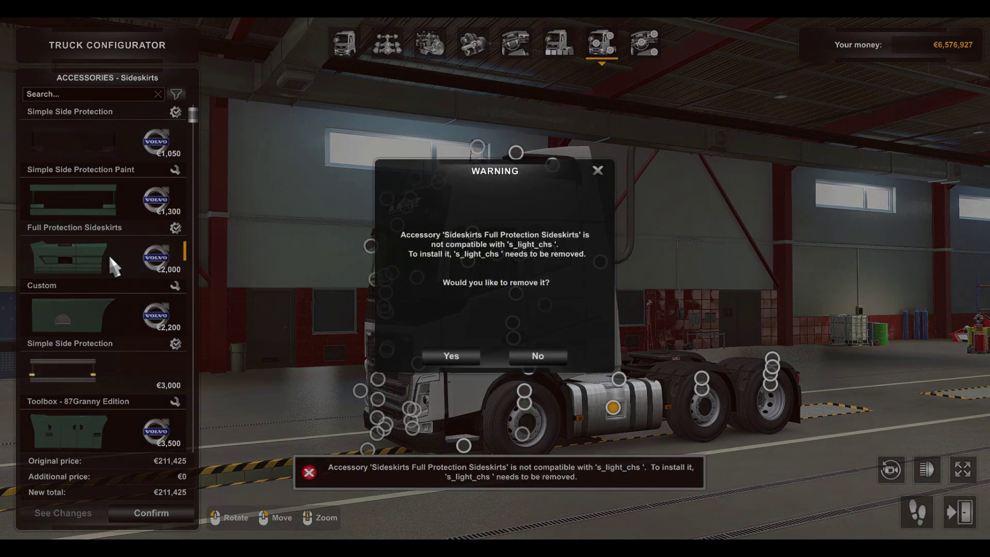
pyautogui.click(450, 361)
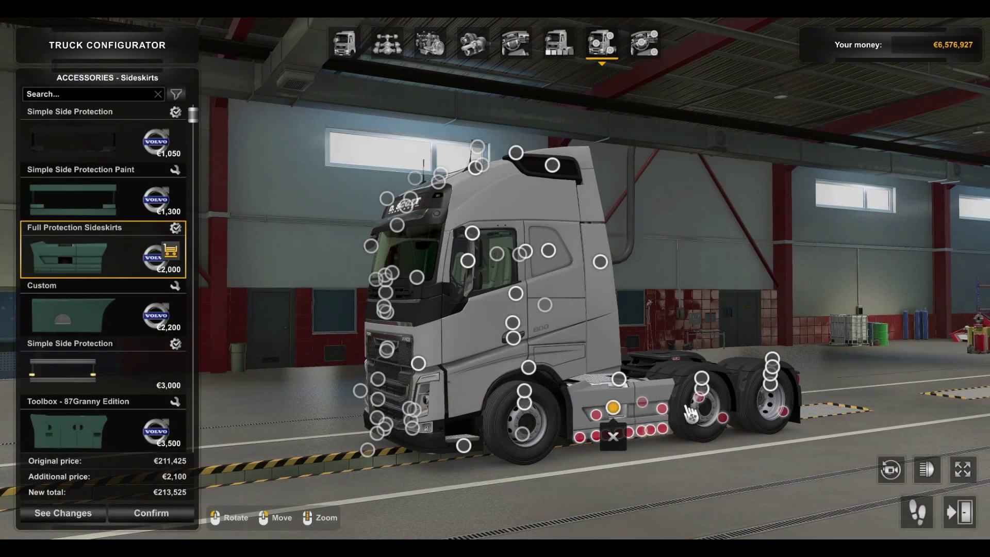
# - Check the developer console for the accessory entry and file path of the newly fitted sideskirts
pyautogui.press('`')
pyautogui.press('`')
pyautogui.press('`')
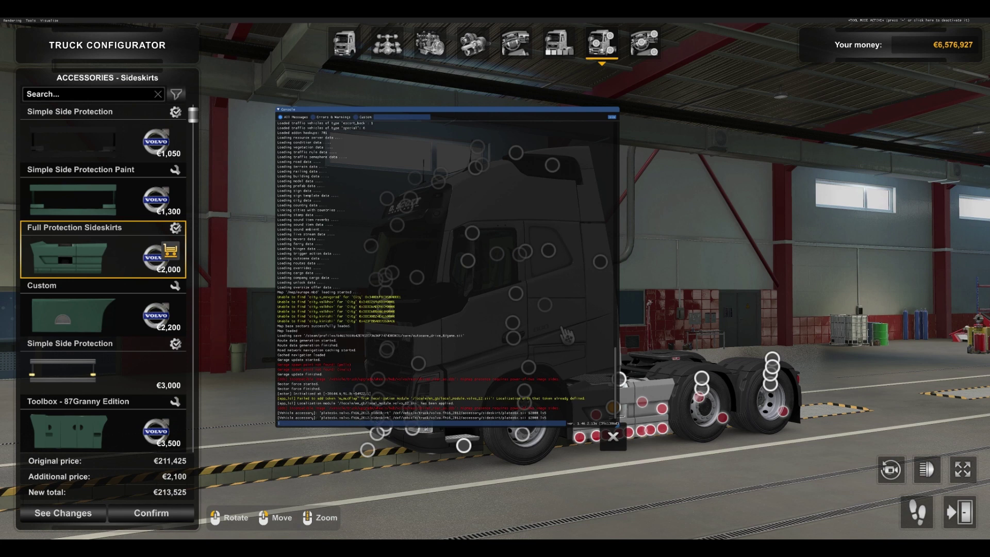
pyautogui.press('`')
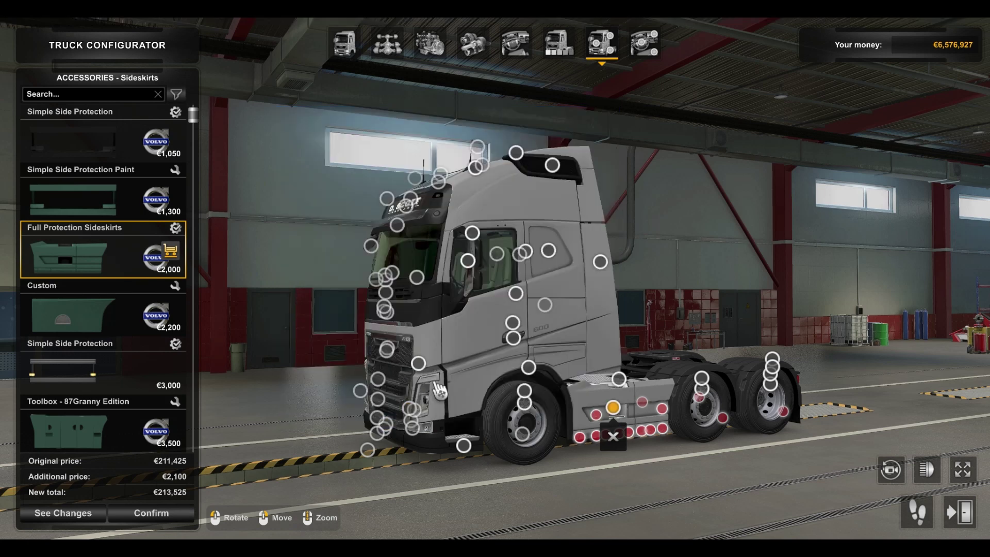
# - Fit the Paint front fender to the truck and bring up its accessory entry in the developer console
pyautogui.click(527, 368)
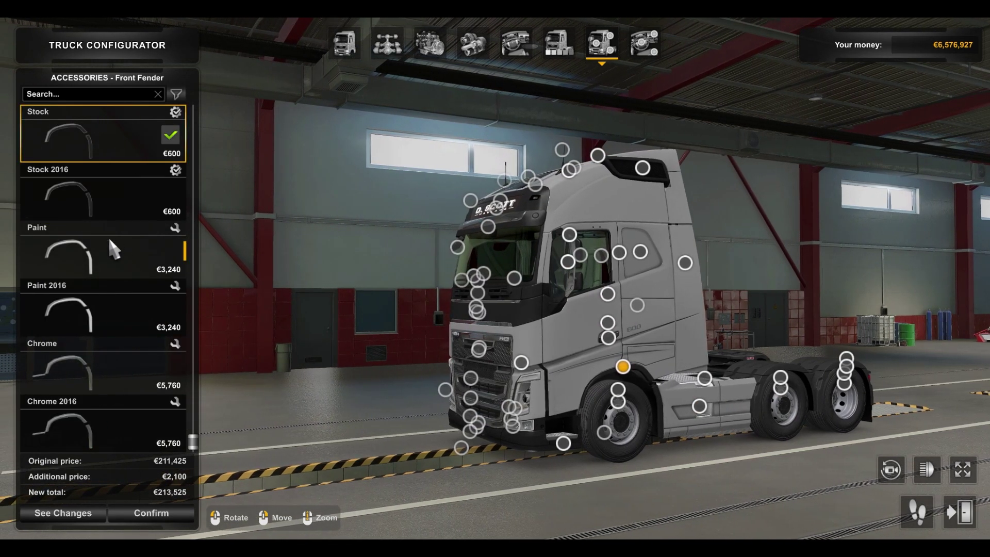
pyautogui.click(107, 238)
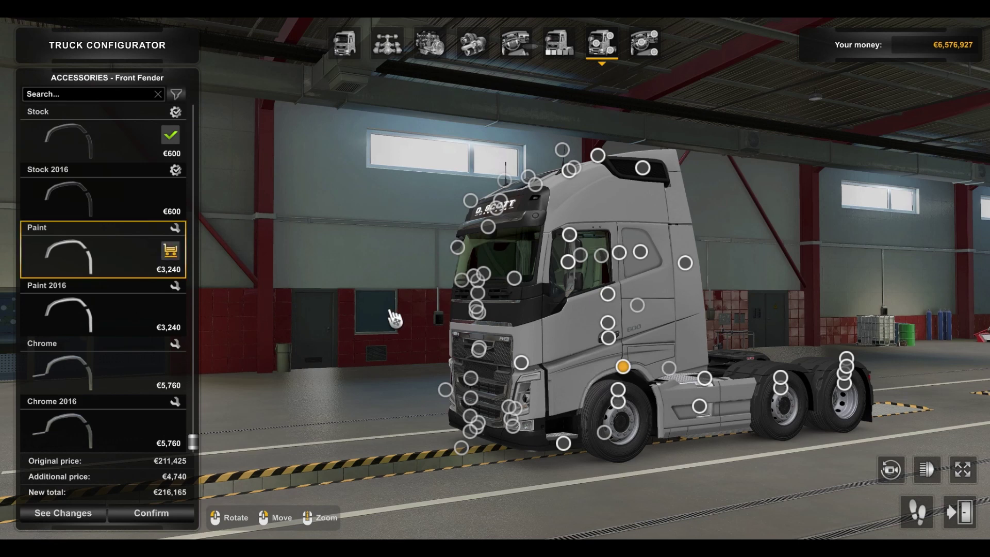
pyautogui.press('`')
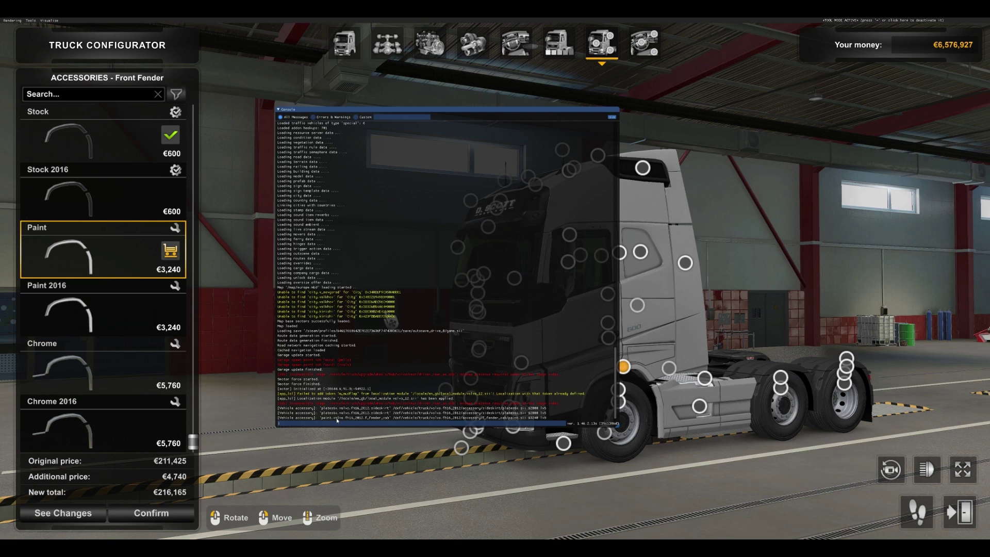
# - Close the developer console and leave the truck configurator, agreeing to cancel all new modifications
pyautogui.press('`')
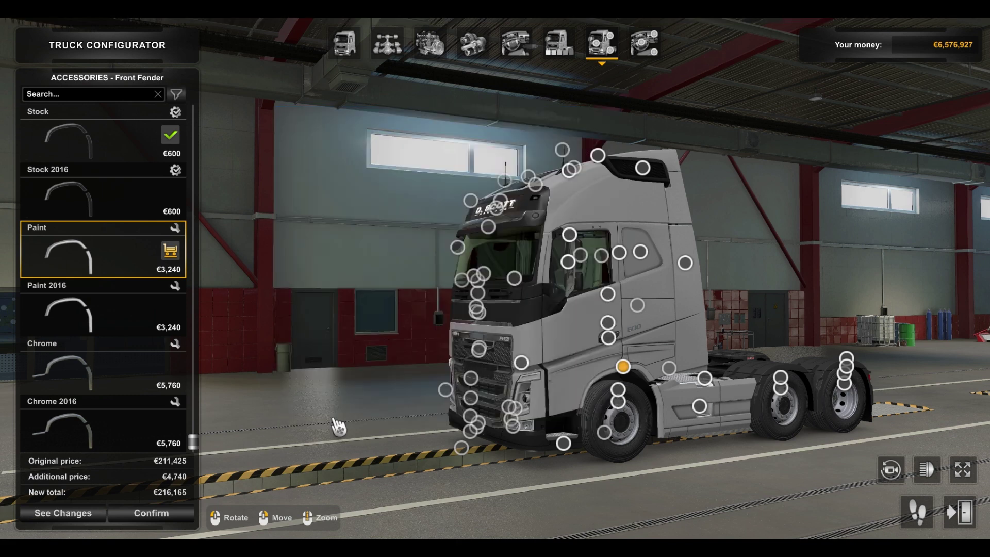
pyautogui.press('Escape')
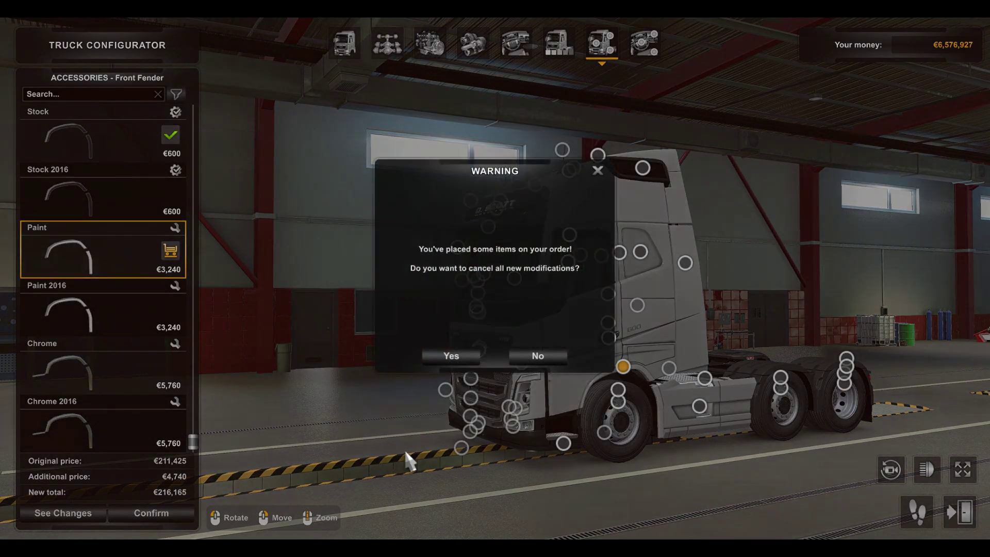
pyautogui.click(450, 355)
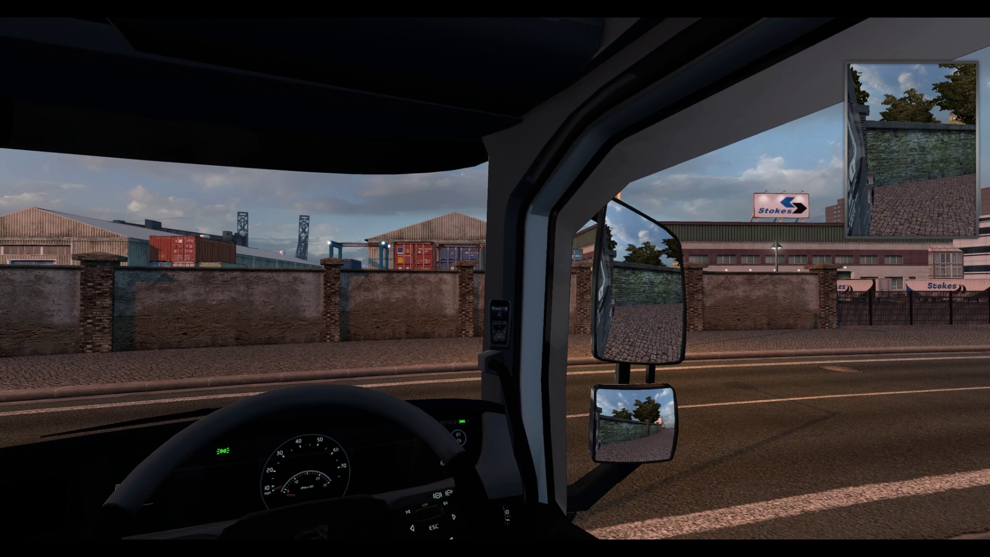
# - Set the in-game time to 08 with the g_set_time console command, and close the developer console
pyautogui.press('`')
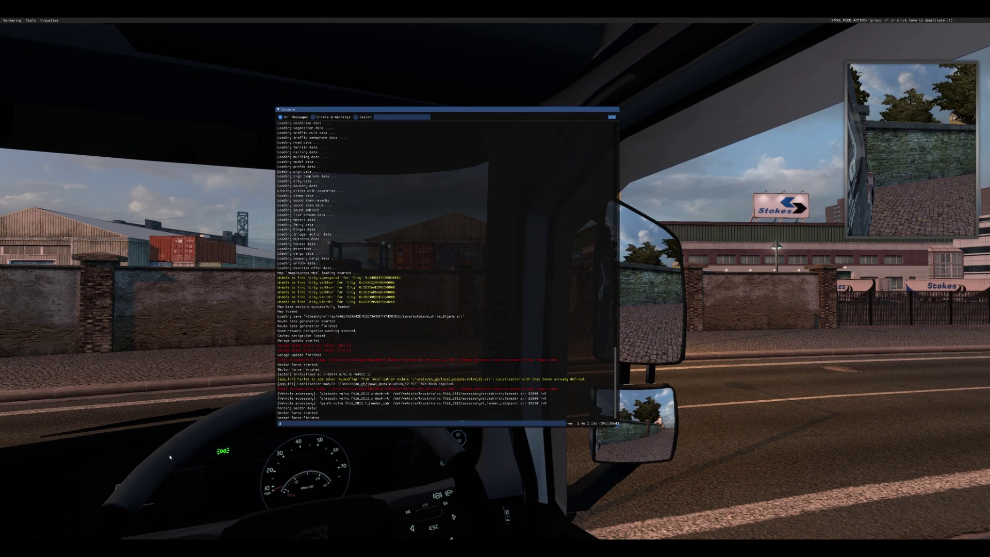
pyautogui.write('g')
pyautogui.write('_set_time 08')
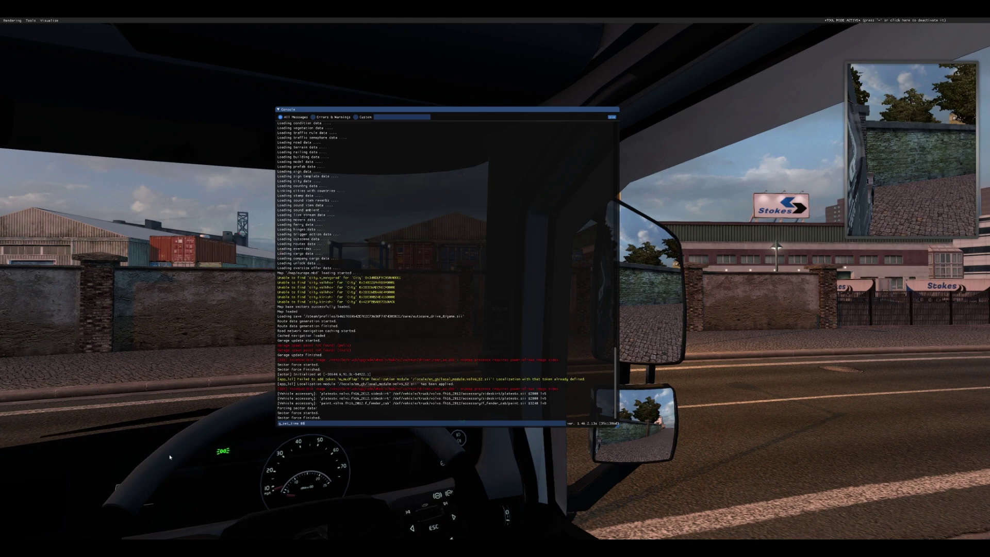
pyautogui.press('Return')
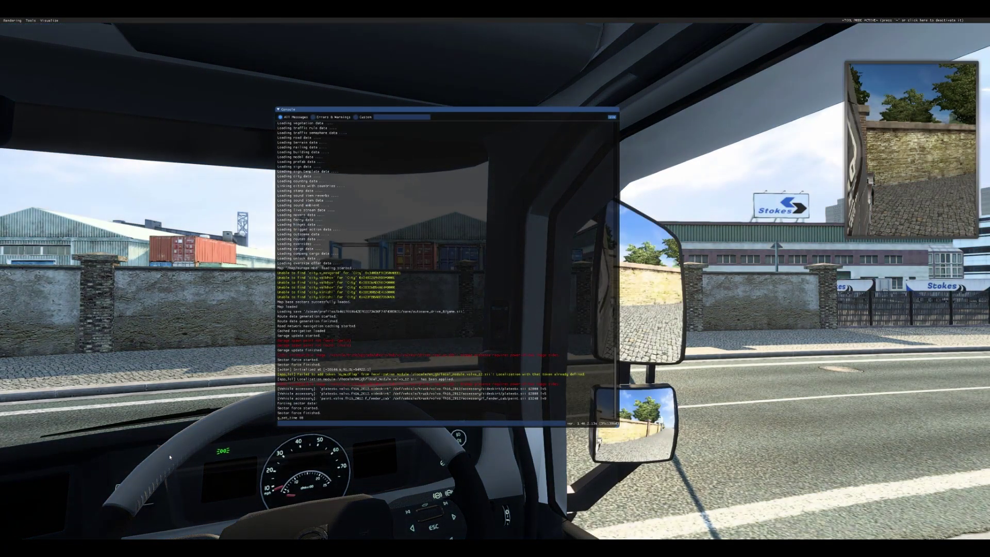
pyautogui.press('`')
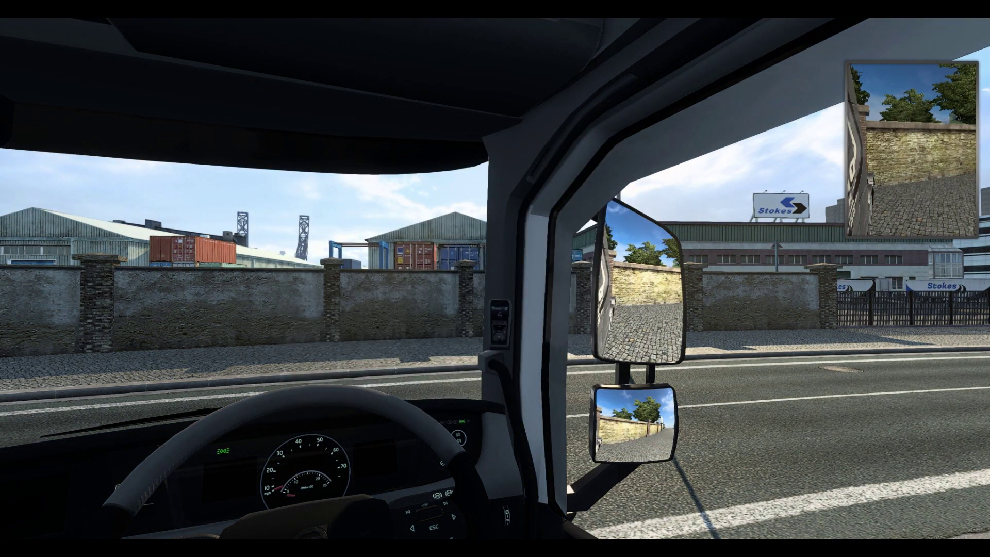
# - Switch between the interior and exterior cameras to view the parked truck from outside
pyautogui.press('2')
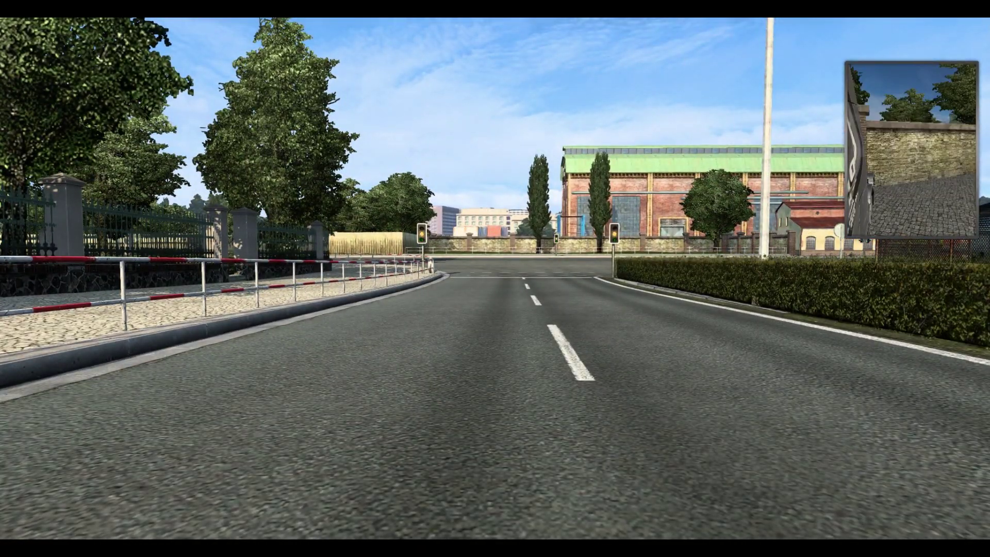
pyautogui.press('1')
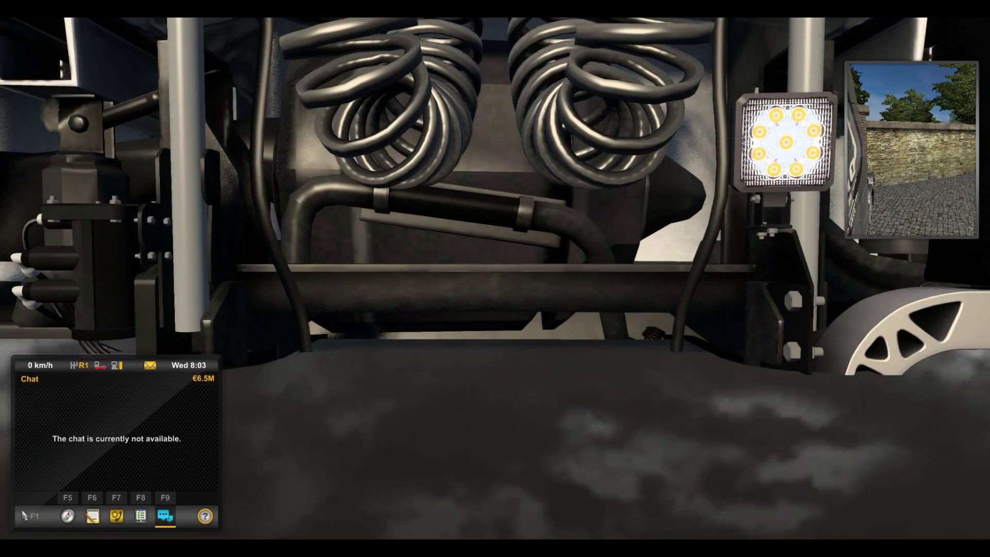
pyautogui.press('2')
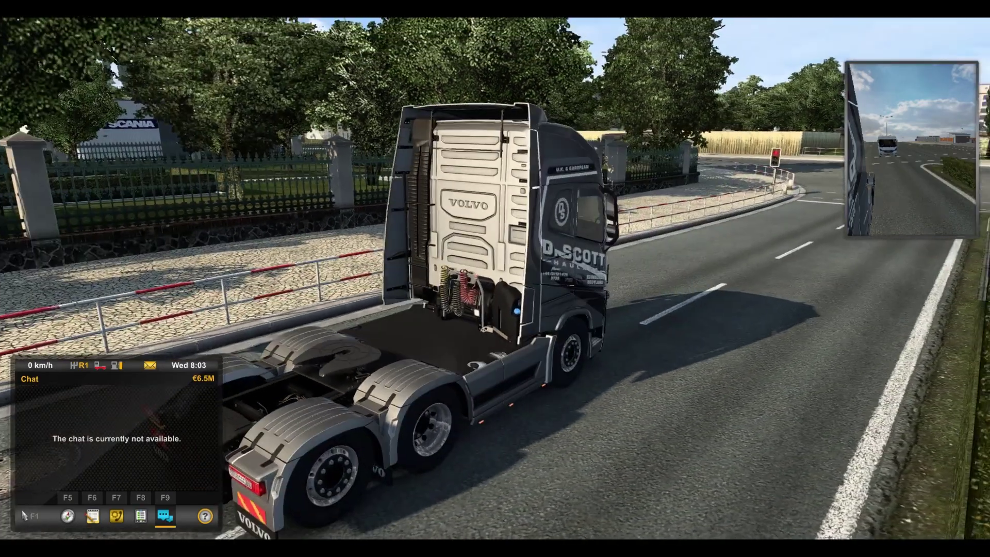